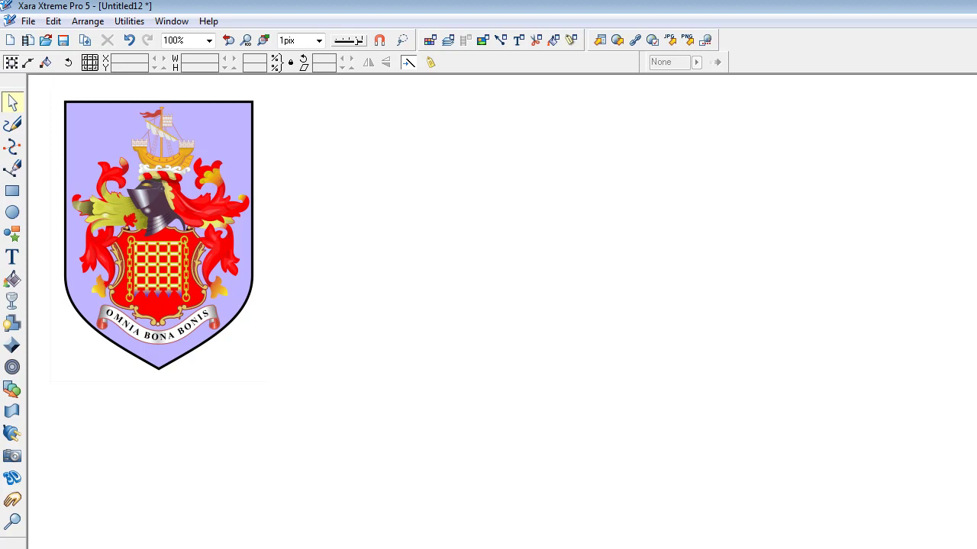
# Drop a dark grey swatch on the page as its background, then select the coat-of-arms image
pyautogui.moveTo(458, 547); pyautogui.dragTo(446, 488)
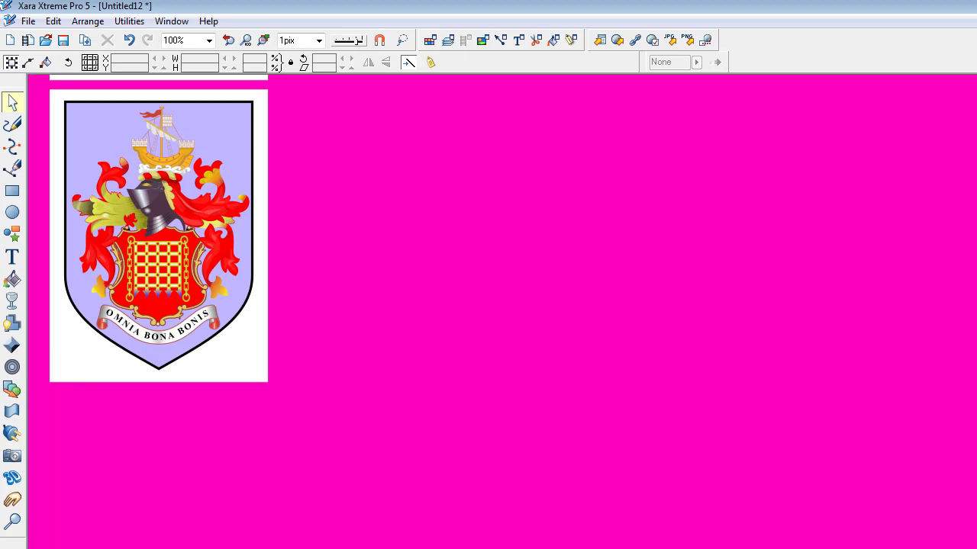
pyautogui.moveTo(486, 546); pyautogui.dragTo(445, 464)
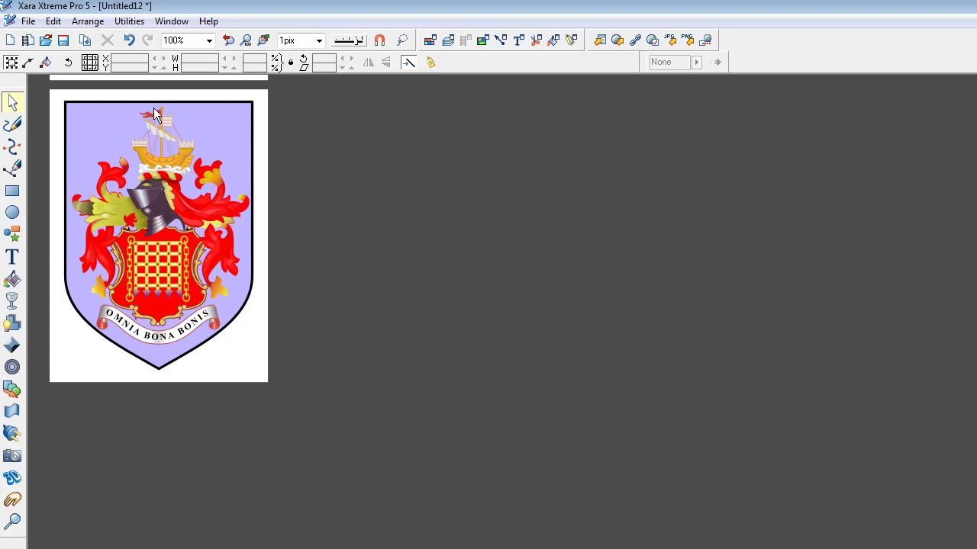
pyautogui.click(117, 143)
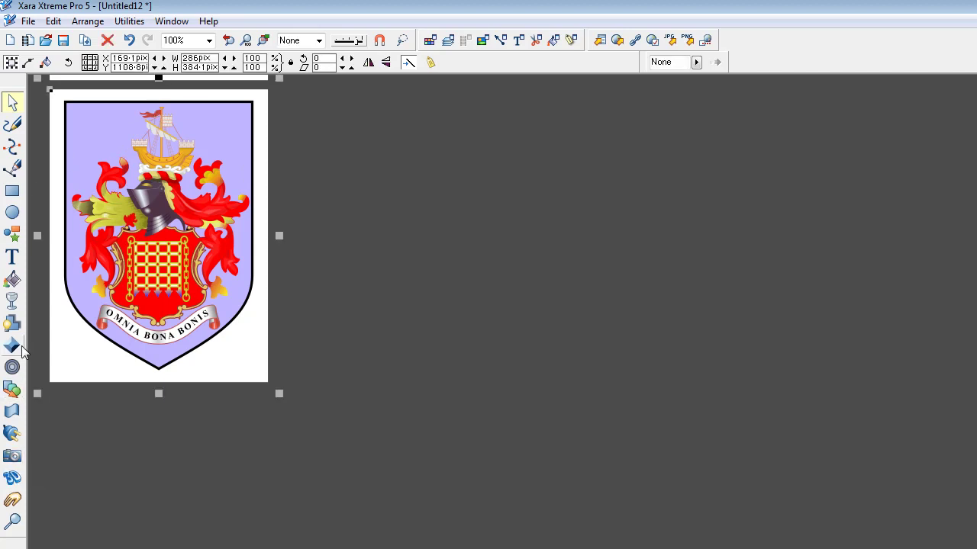
# Give the coat-of-arms image a Stained glass transparency
pyautogui.click(13, 301)
pyautogui.click(126, 63)
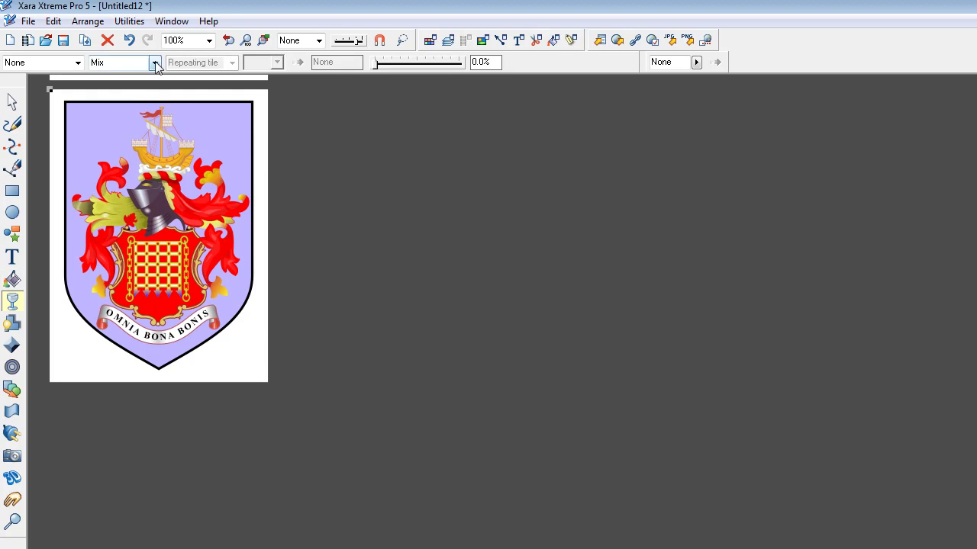
pyautogui.click(105, 87)
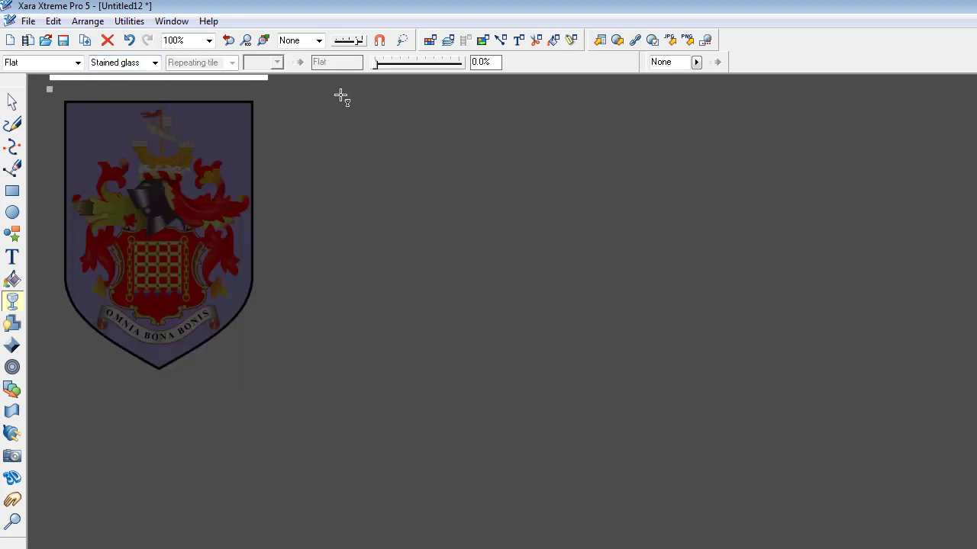
# Move the shield to the page centre, undo the move, and deselect it
pyautogui.click(13, 102)
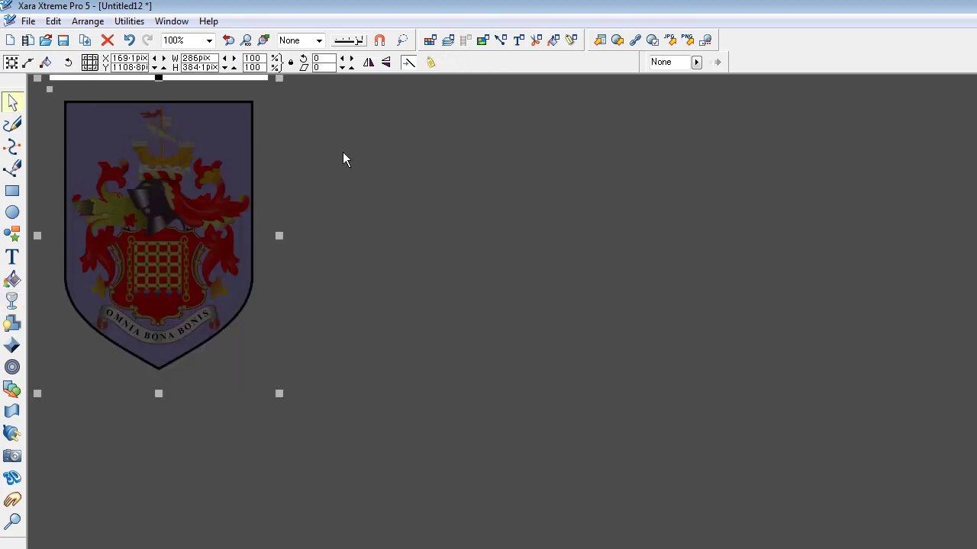
pyautogui.moveTo(222, 179); pyautogui.dragTo(465, 251)
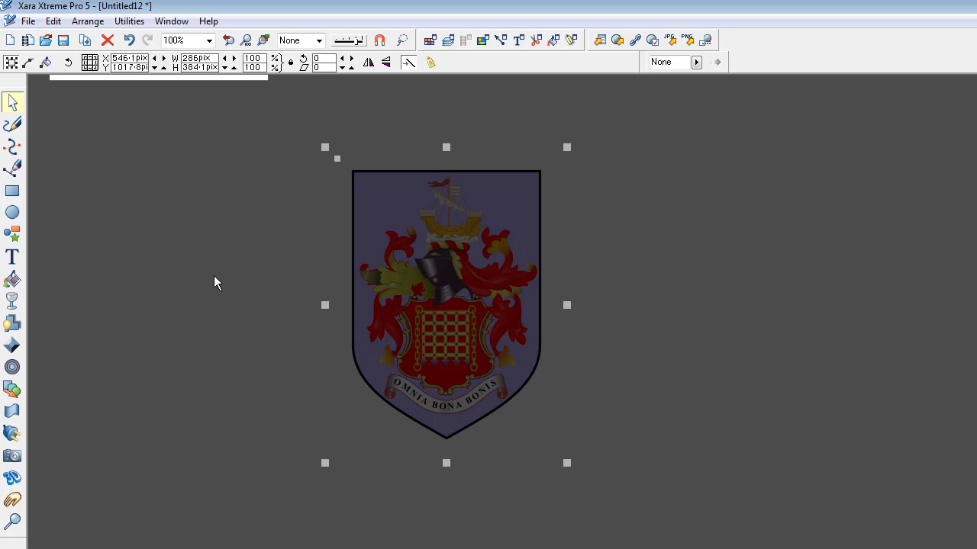
pyautogui.click(123, 42)
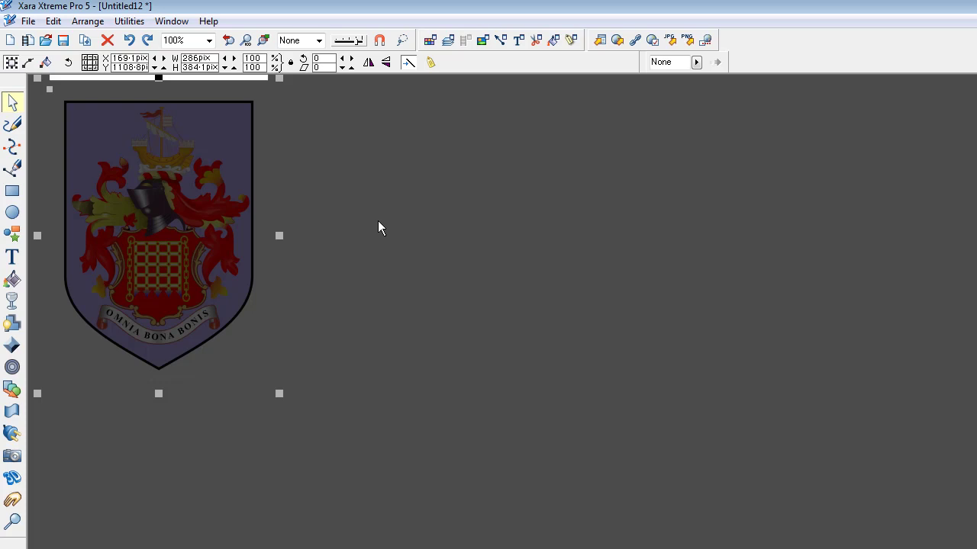
pyautogui.press('Escape')
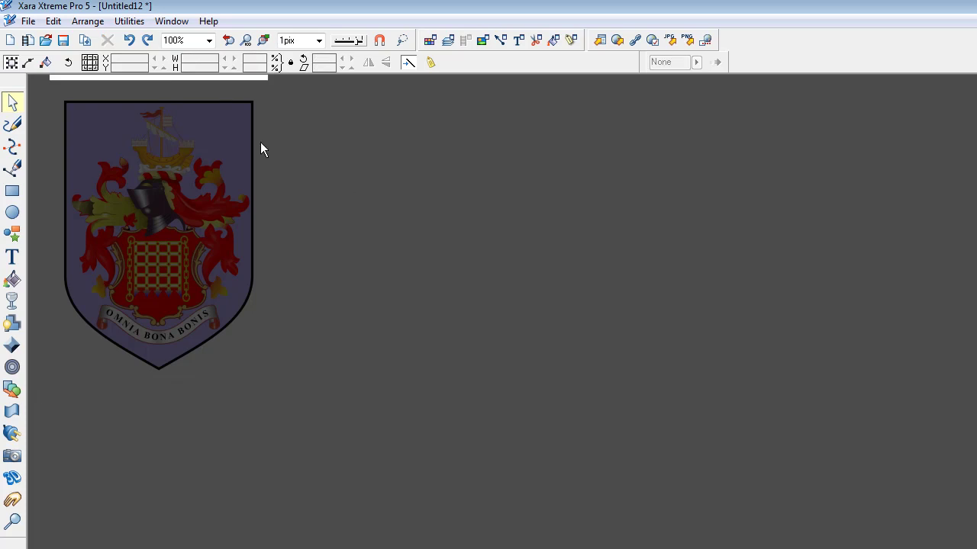
# Undo the stained-glass transparency, reselect the shield and open the Mehdi filters in the Live Effects New list
pyautogui.click(131, 40)
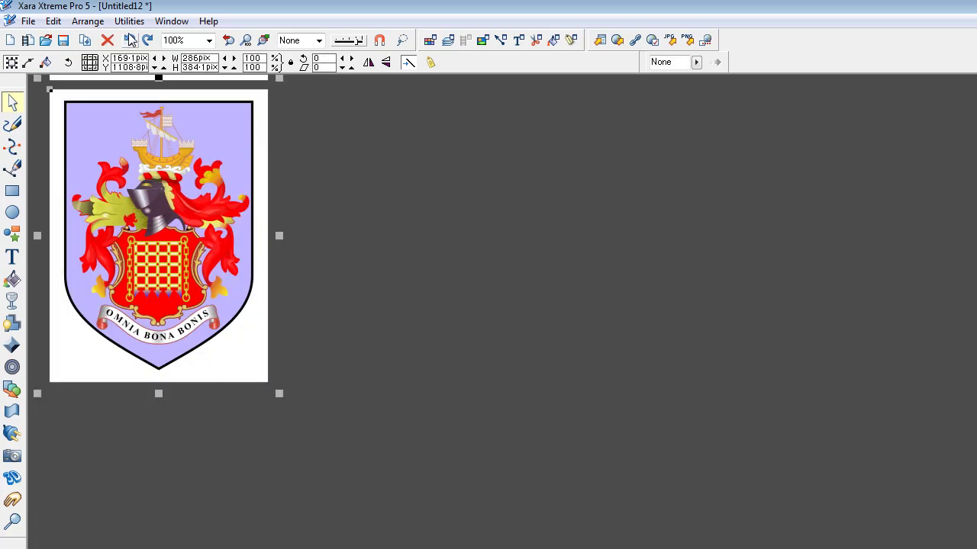
pyautogui.press('Escape')
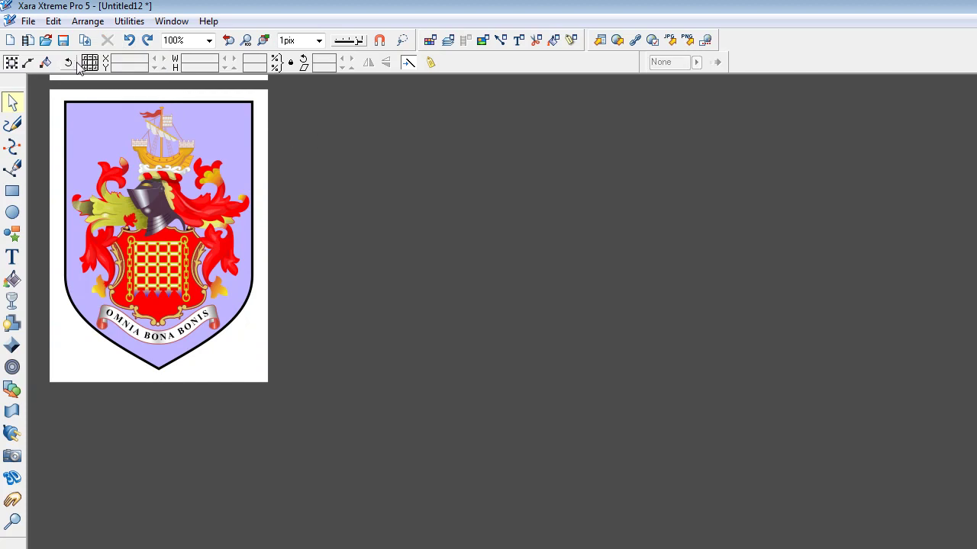
pyautogui.click(62, 108)
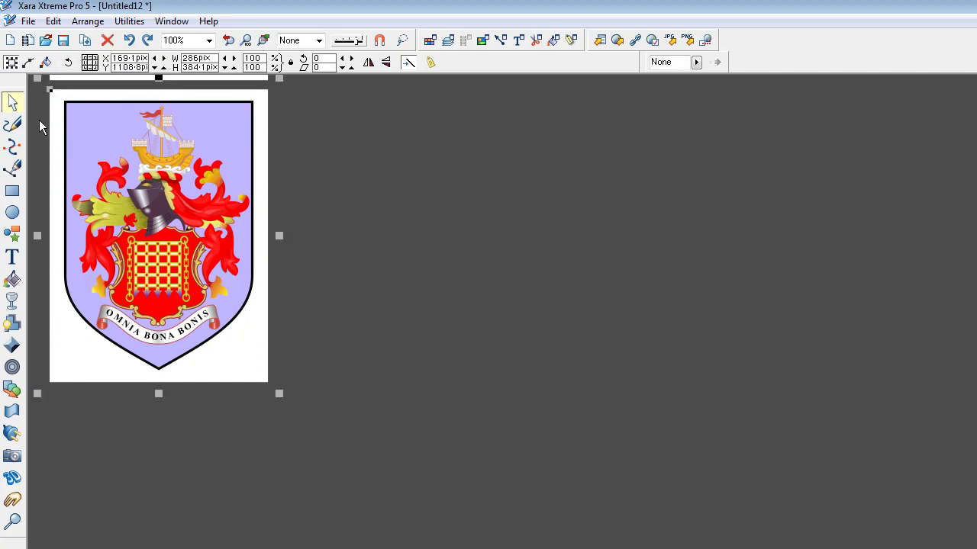
pyautogui.click(12, 433)
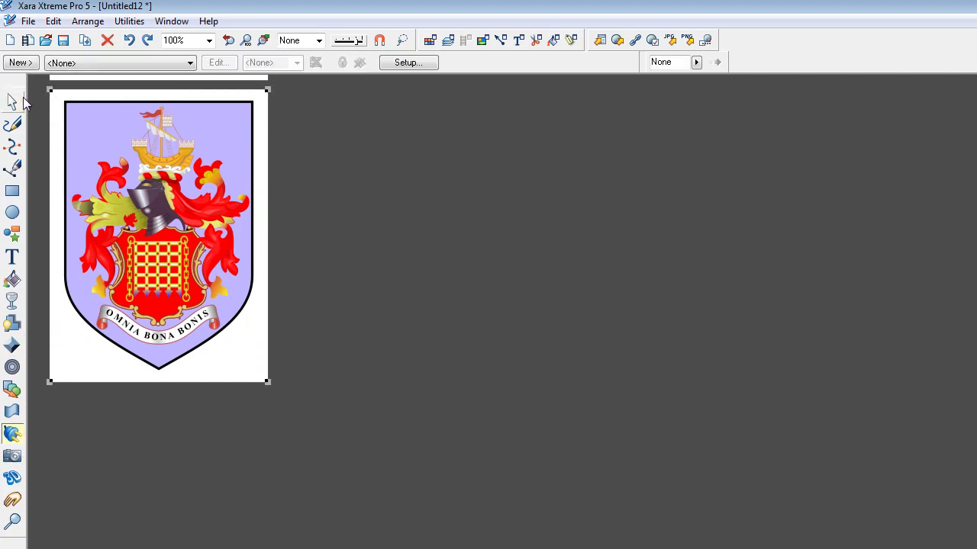
pyautogui.click(29, 64)
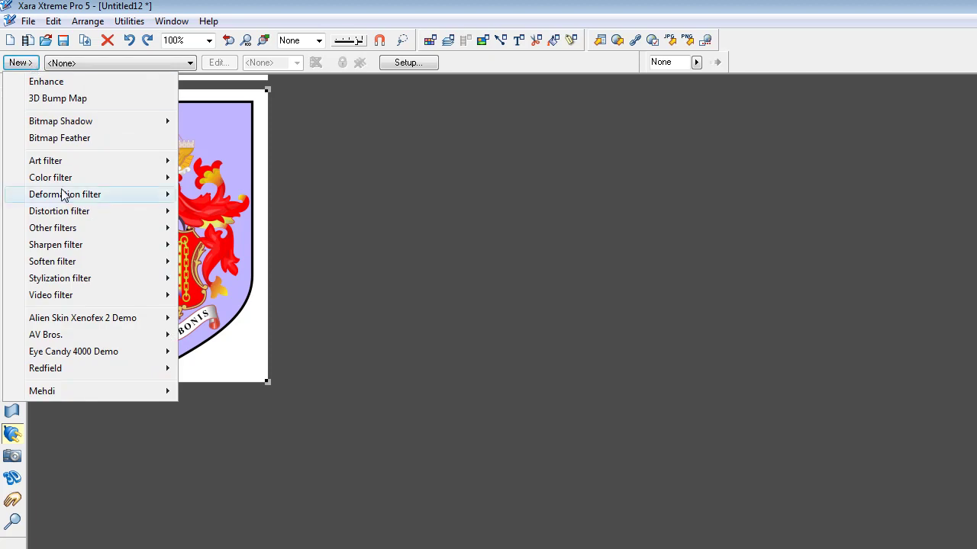
pyautogui.moveTo(55, 395)
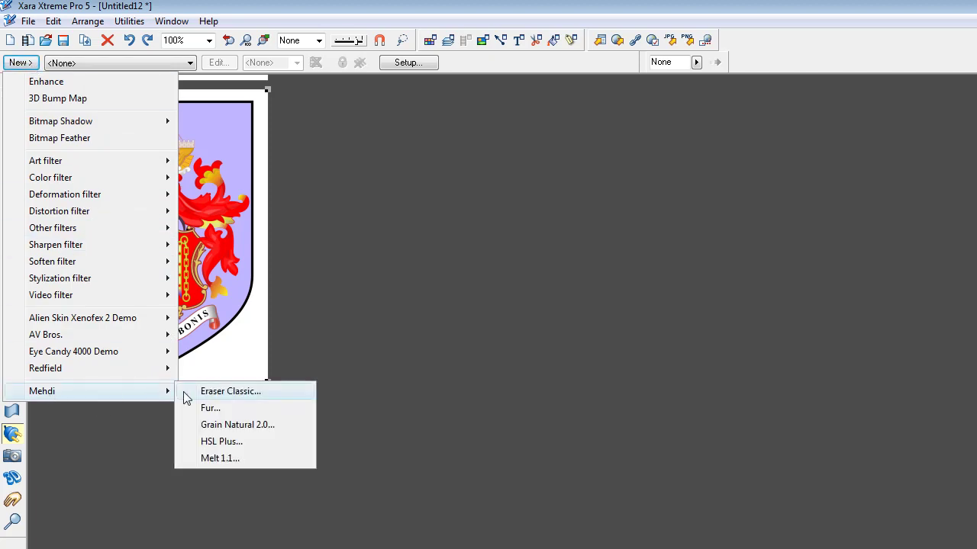
# Open the Mehdi Eraser Classic filter, move its window up and zoom the preview to 100%
pyautogui.click(226, 392)
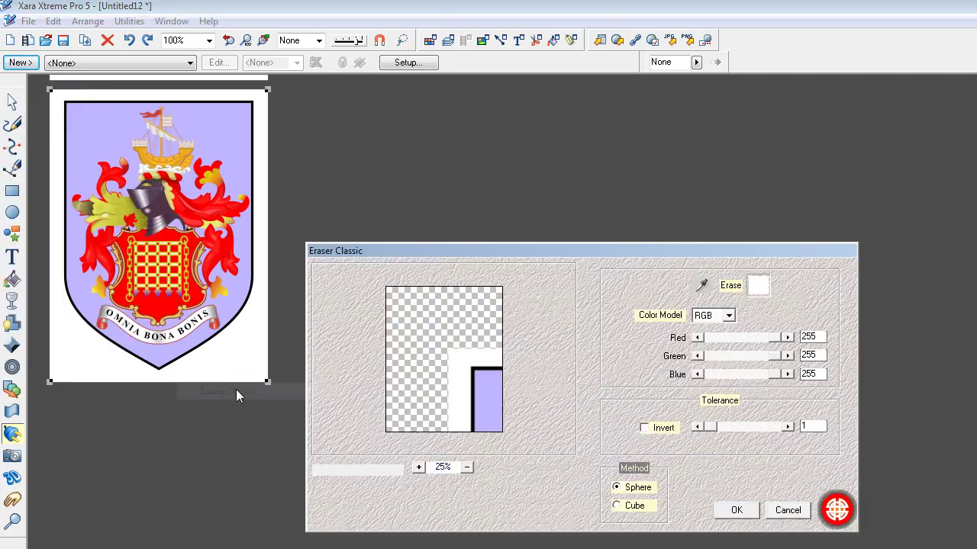
pyautogui.moveTo(497, 260)
pyautogui.mouseDown()
pyautogui.moveTo(514, 219)
pyautogui.moveTo(477, 123)
pyautogui.moveTo(457, 120)
pyautogui.mouseUp()
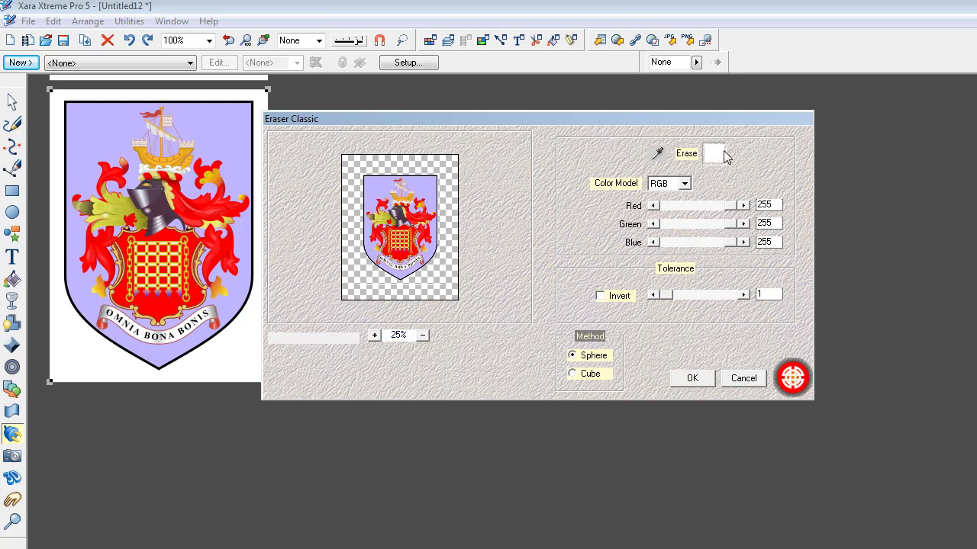
pyautogui.click(374, 336)
pyautogui.click(374, 336)
pyautogui.click(375, 336)
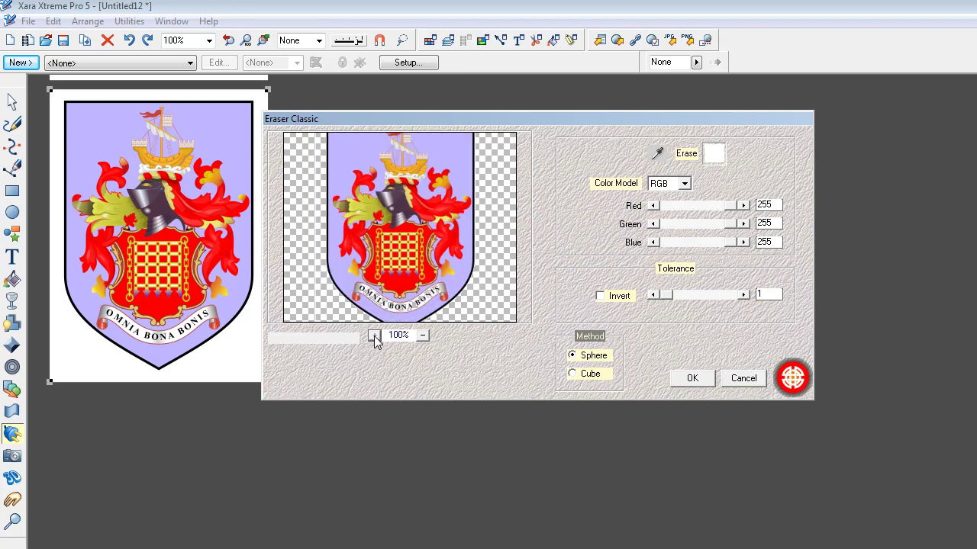
# Pan the preview over the shield's edges, the ship and helmet, and the motto and tip
pyautogui.moveTo(356, 192); pyautogui.dragTo(452, 242)
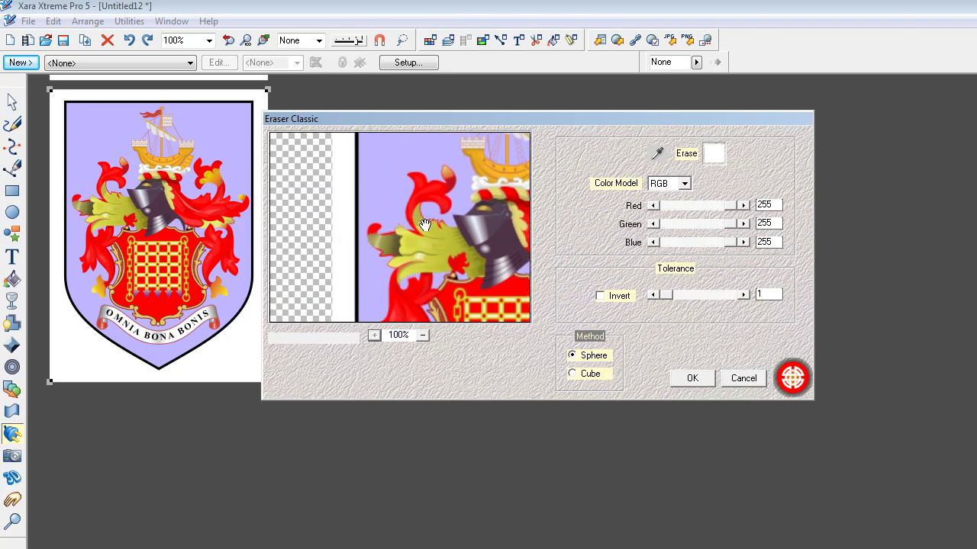
pyautogui.moveTo(430, 225); pyautogui.dragTo(398, 196)
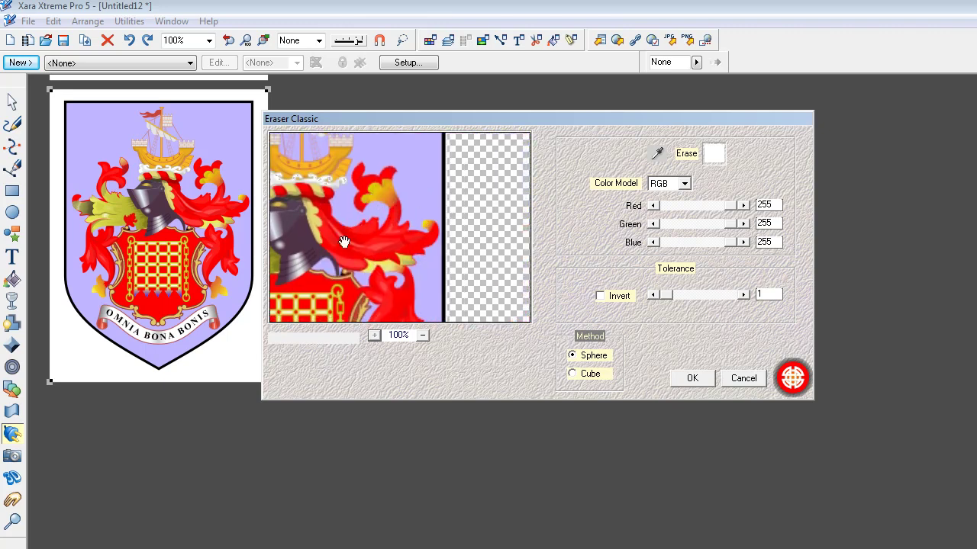
pyautogui.moveTo(344, 242); pyautogui.dragTo(370, 258)
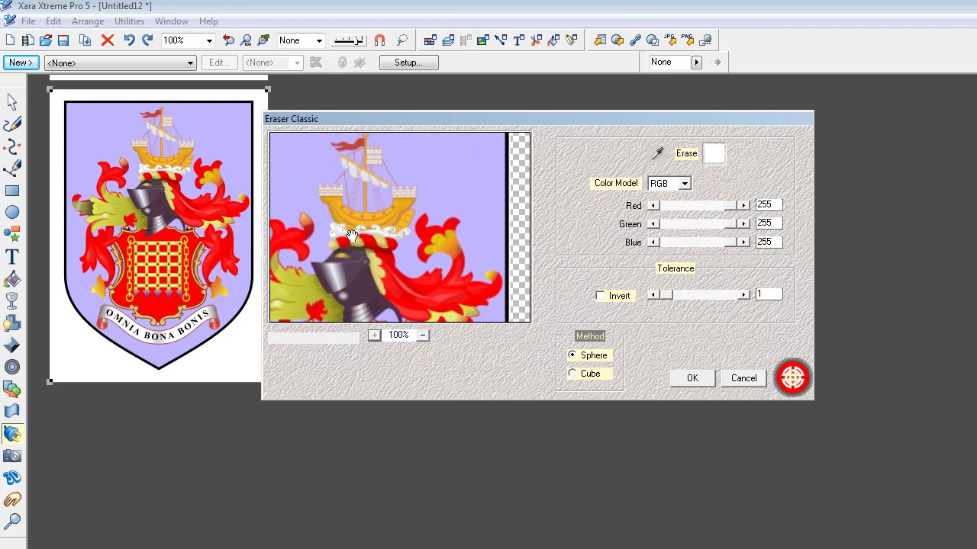
pyautogui.moveTo(397, 272)
pyautogui.mouseDown()
pyautogui.moveTo(425, 239)
pyautogui.moveTo(444, 181)
pyautogui.moveTo(393, 122)
pyautogui.mouseUp()
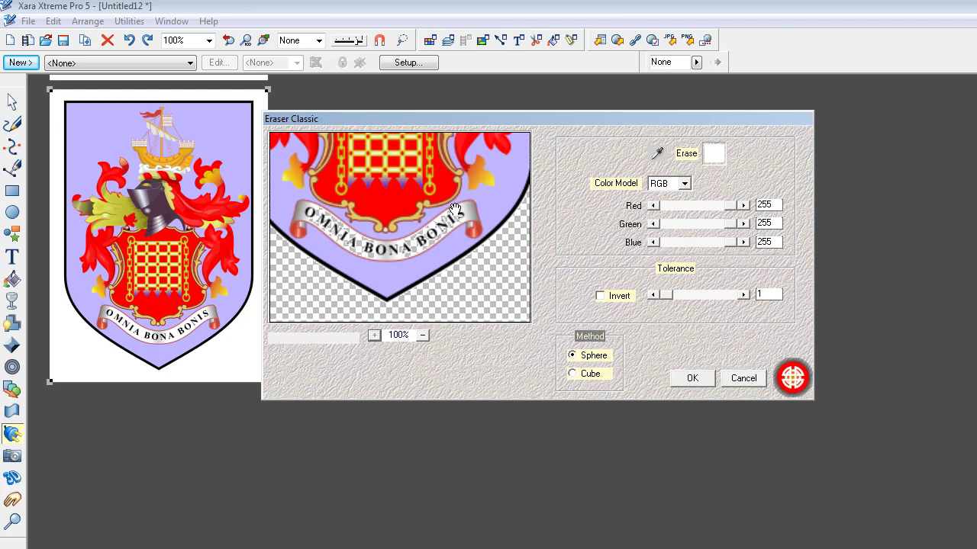
# Apply the Eraser Classic white removal, then undo the effect
pyautogui.click(687, 381)
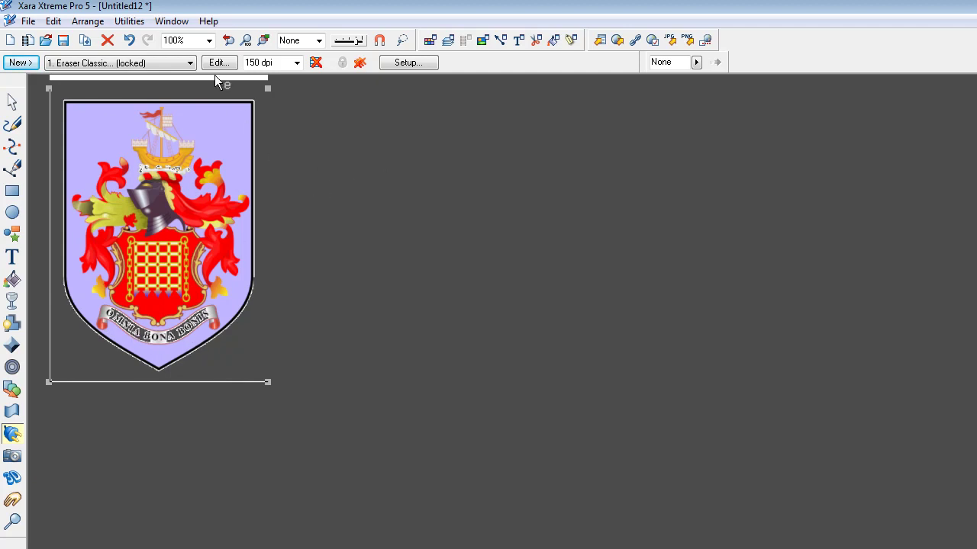
pyautogui.click(130, 41)
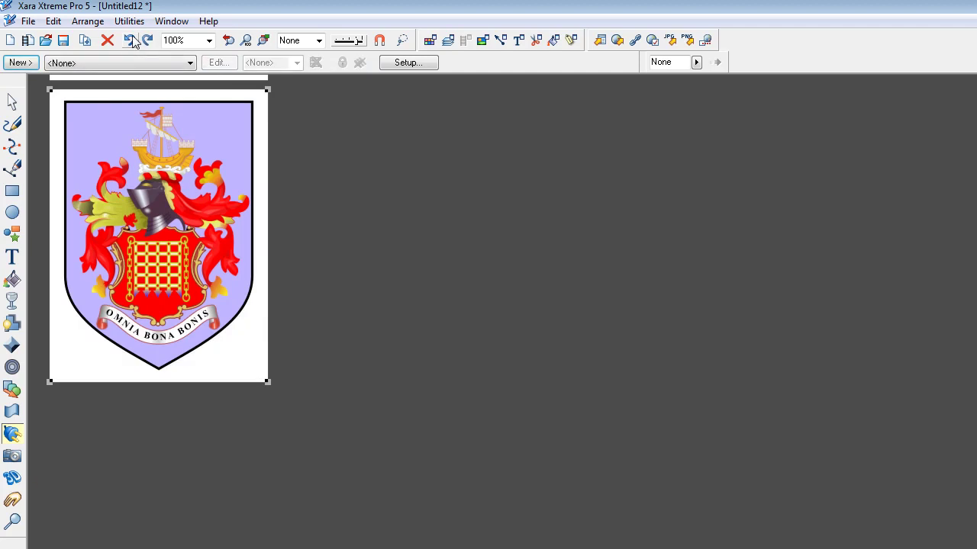
# Clear the selection and draw a closed five-point shield outline over the crest
pyautogui.click(12, 101)
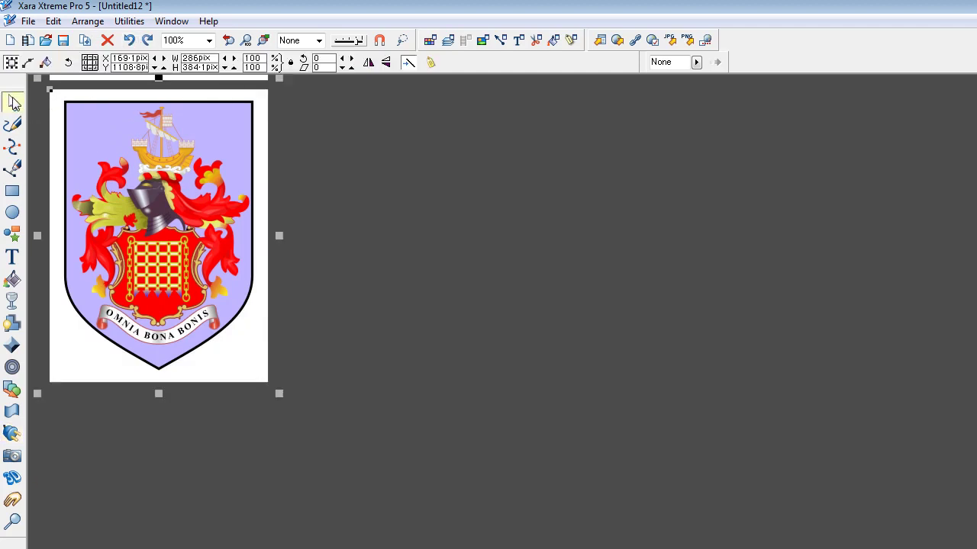
pyautogui.click(356, 139)
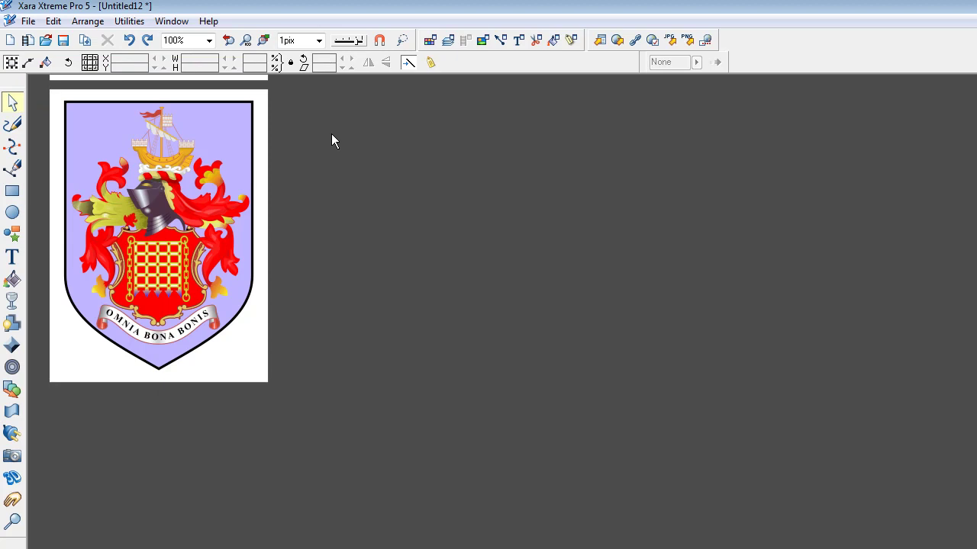
pyautogui.click(13, 148)
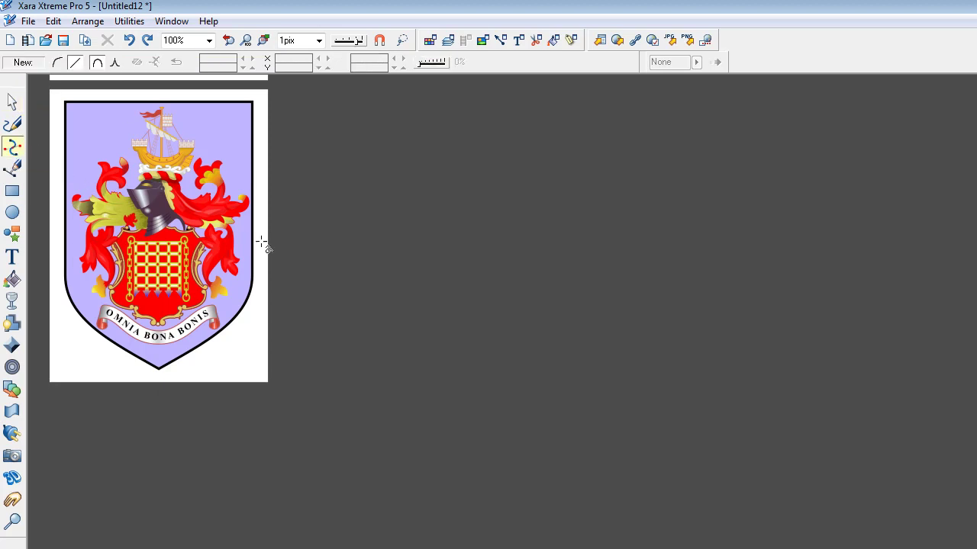
pyautogui.click(254, 281)
pyautogui.moveTo(267, 136); pyautogui.dragTo(65, 95)
pyautogui.click(64, 97)
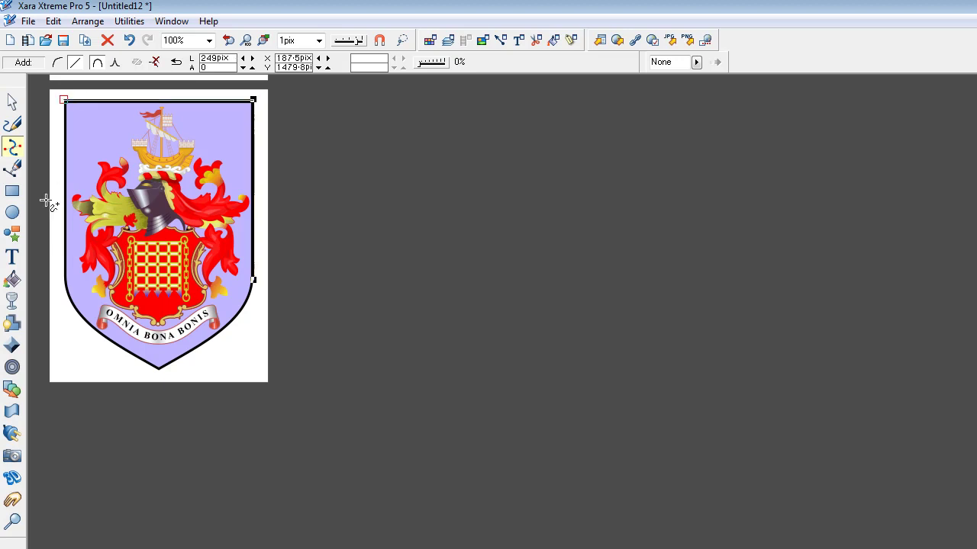
pyautogui.click(62, 278)
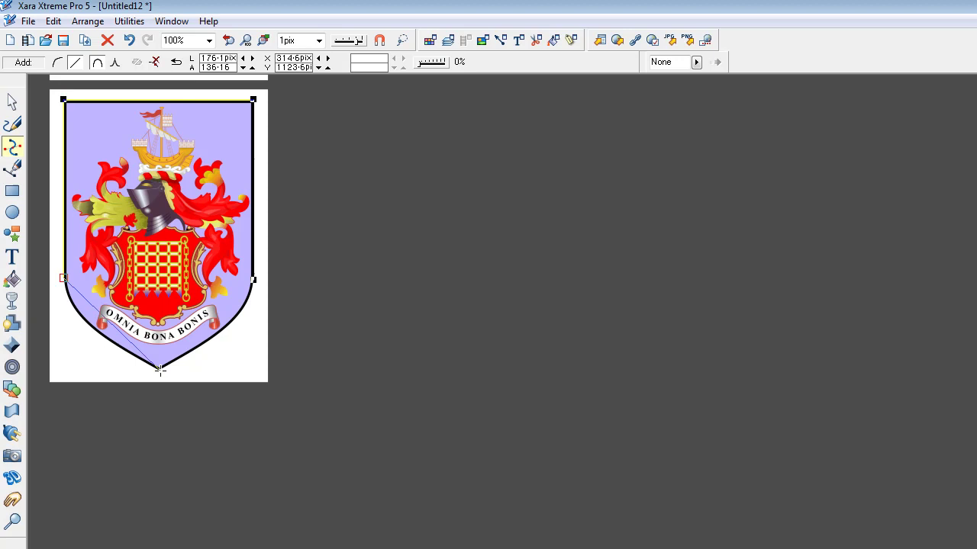
pyautogui.click(160, 370)
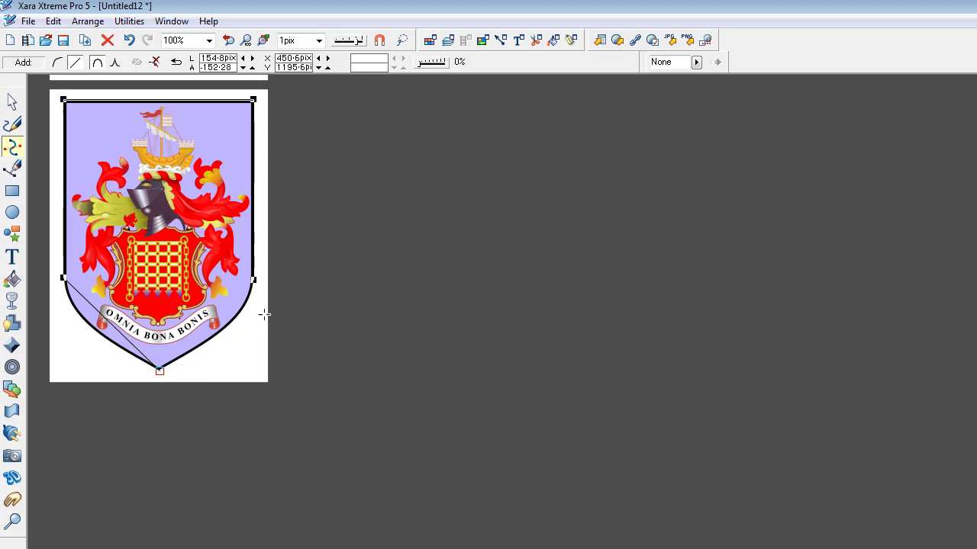
pyautogui.click(254, 281)
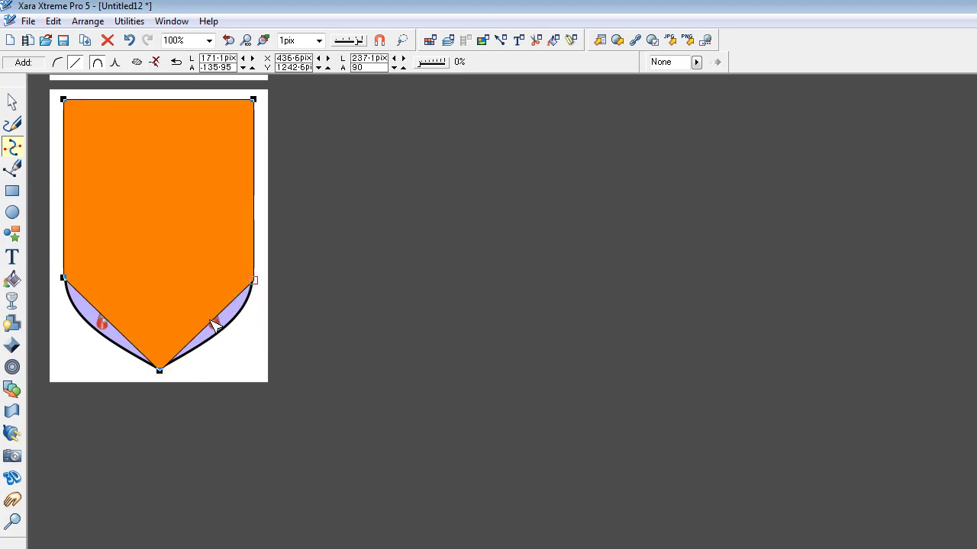
# Curve both lower edges along the guide arc and make the middle side joins smooth
pyautogui.moveTo(215, 327); pyautogui.dragTo(227, 327)
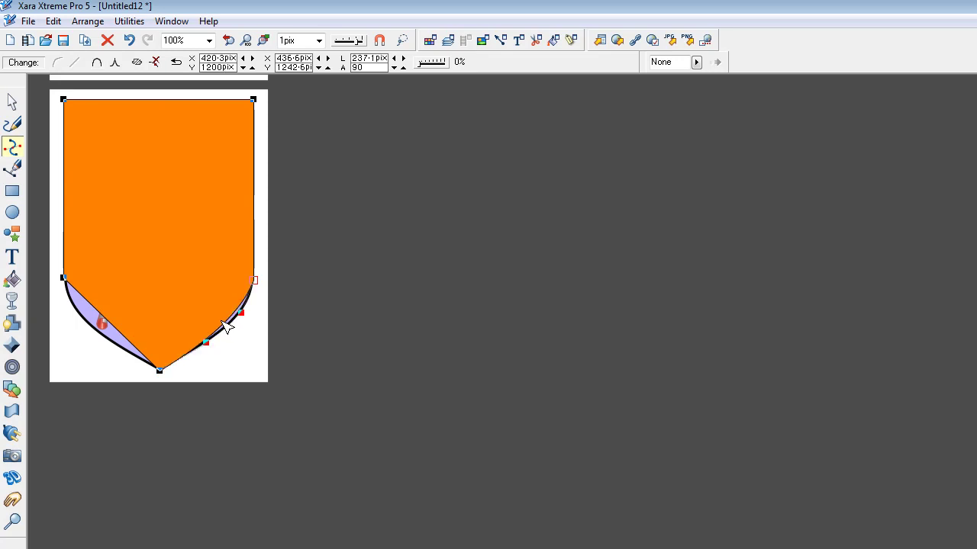
pyautogui.moveTo(124, 334); pyautogui.dragTo(107, 328)
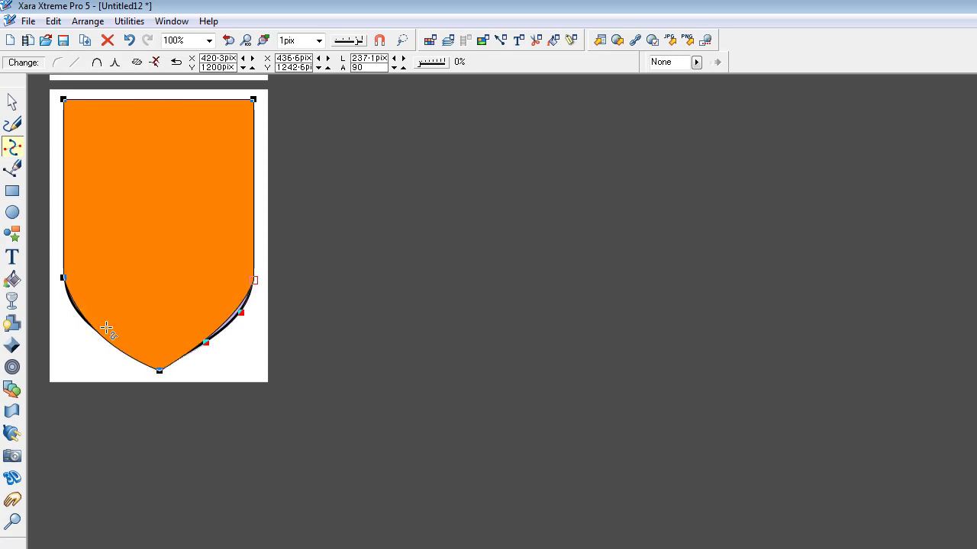
pyautogui.moveTo(50, 267); pyautogui.dragTo(269, 308)
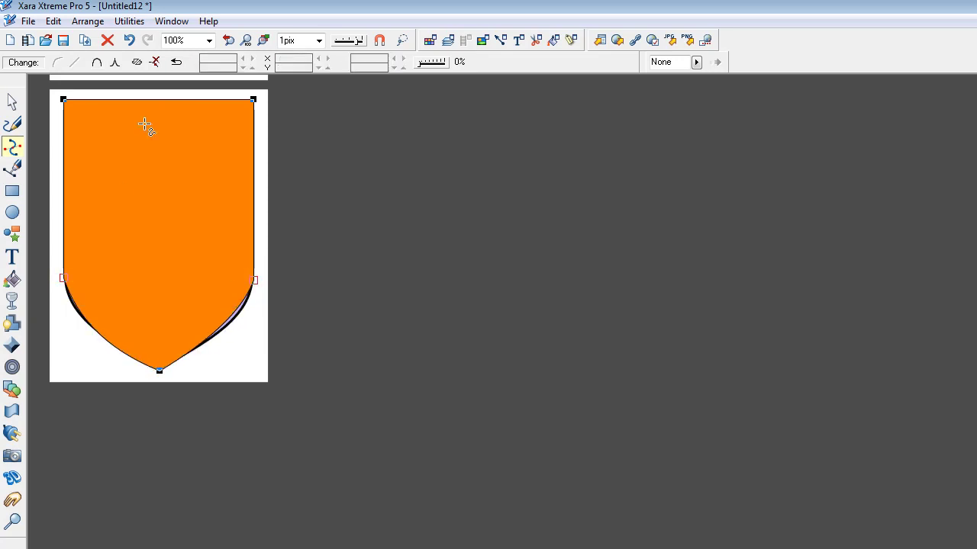
pyautogui.click(97, 65)
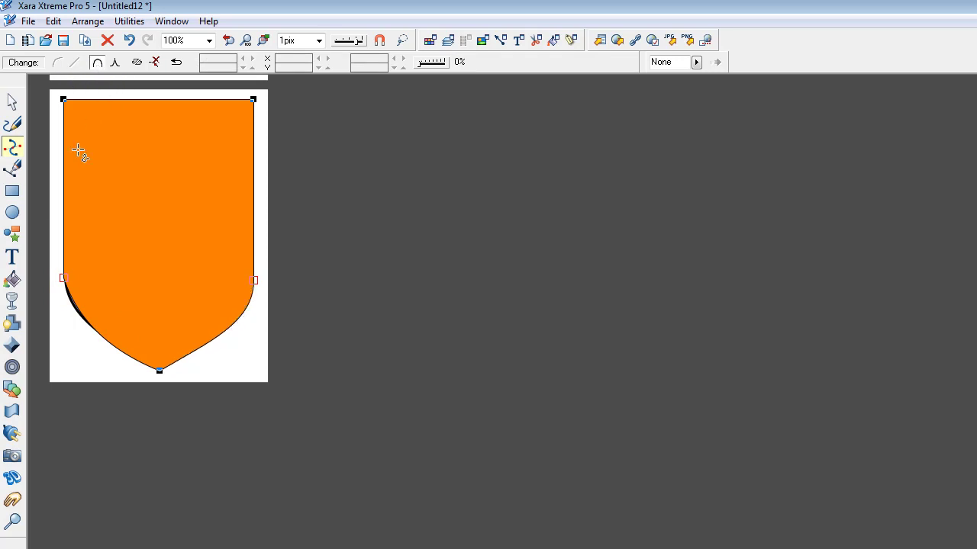
pyautogui.moveTo(45, 265); pyautogui.dragTo(77, 289)
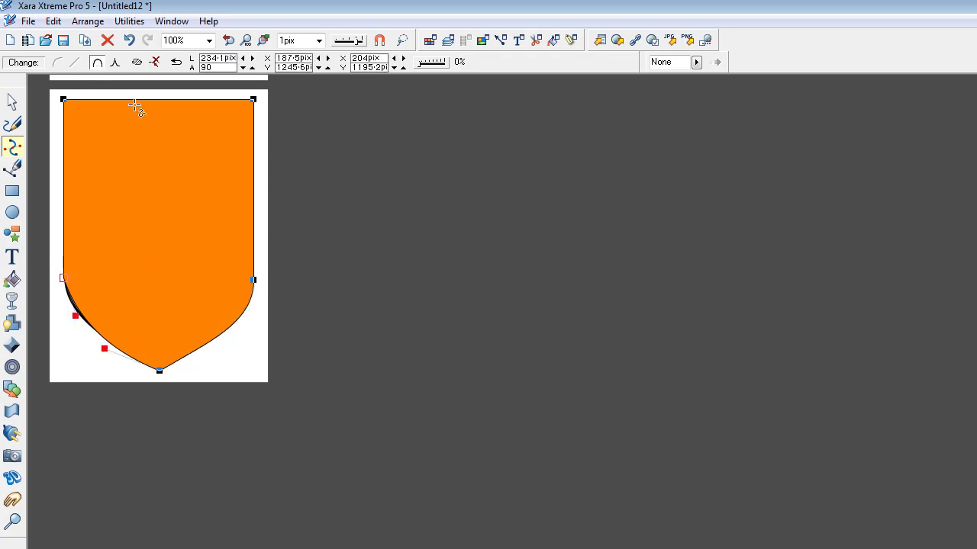
pyautogui.click(97, 65)
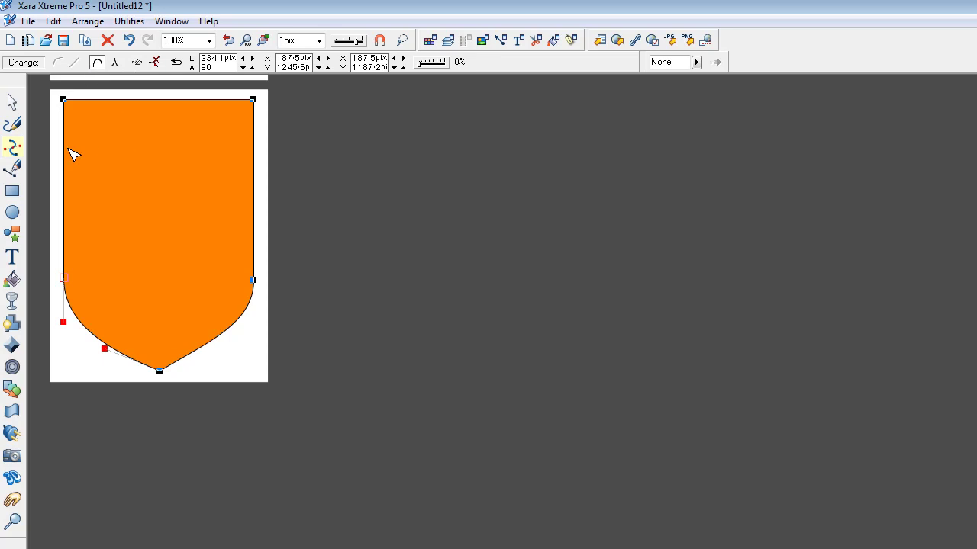
pyautogui.click(9, 105)
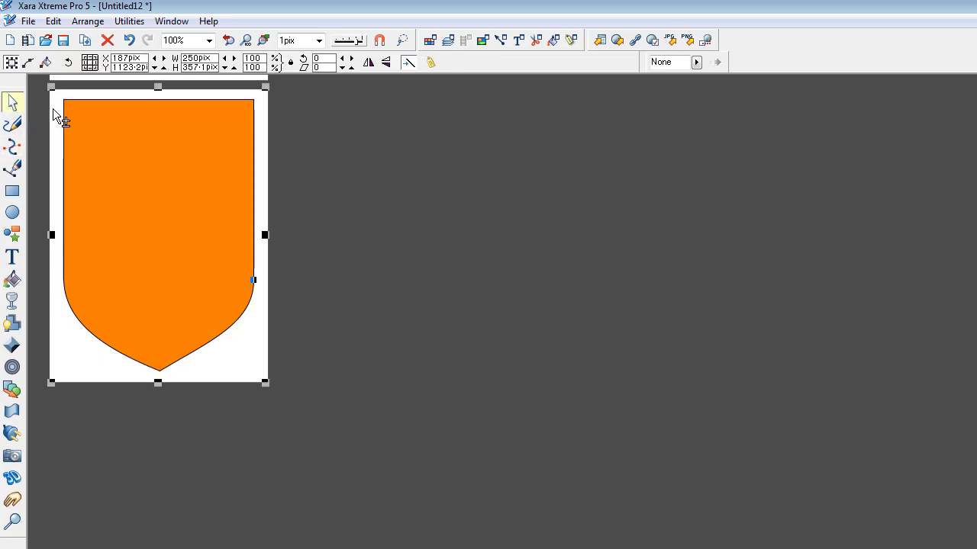
# Select all, clip the crest to the shield with Intersect Shapes, and shift it right
pyautogui.hotkey('ctrl', 'a')
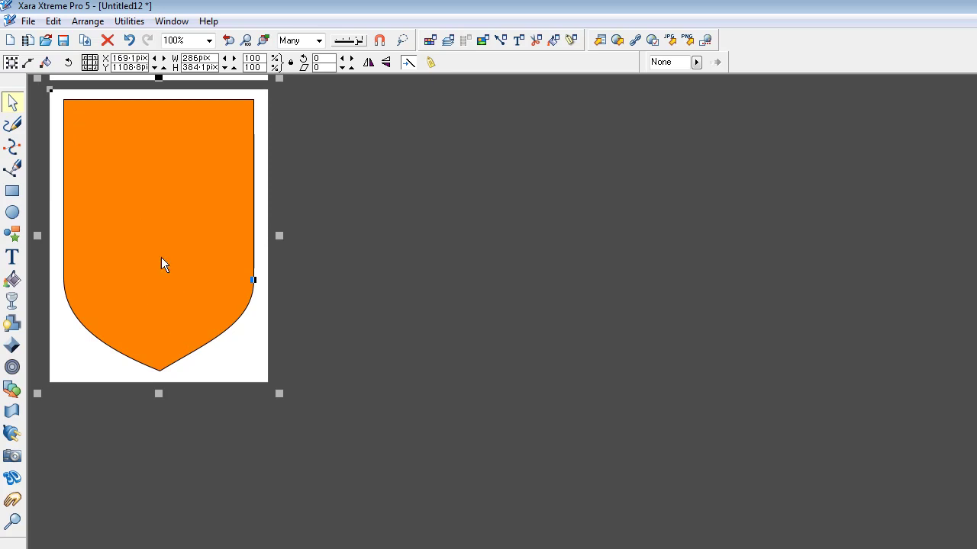
pyautogui.click(84, 23)
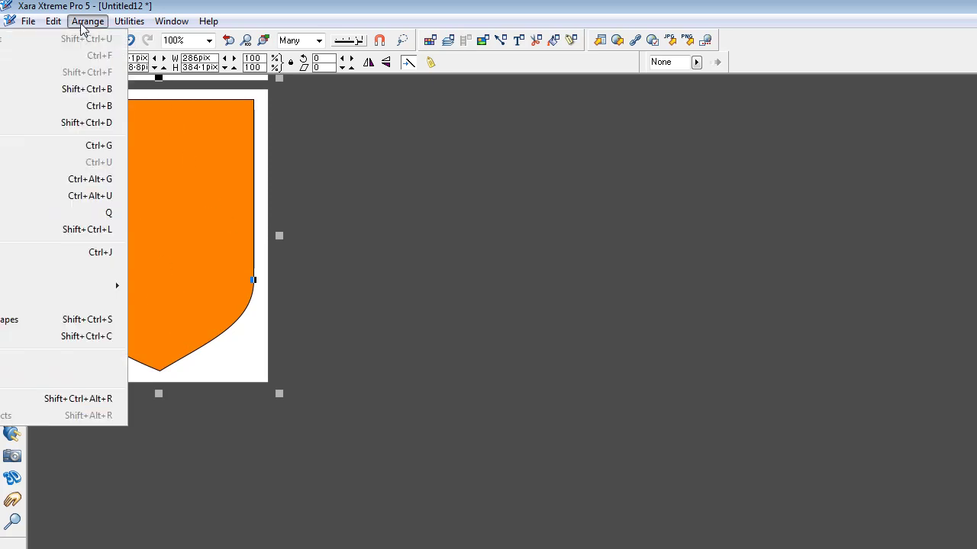
pyautogui.moveTo(91, 290)
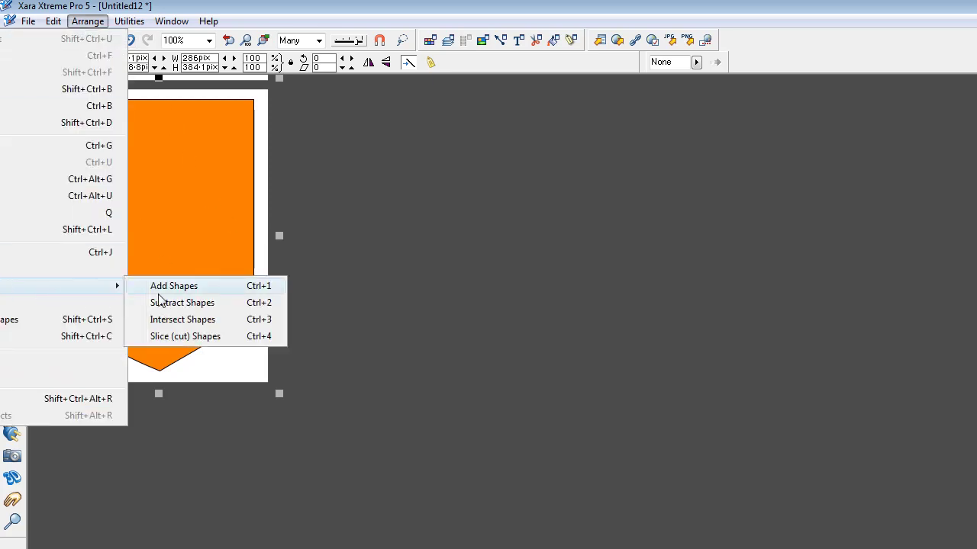
pyautogui.click(176, 320)
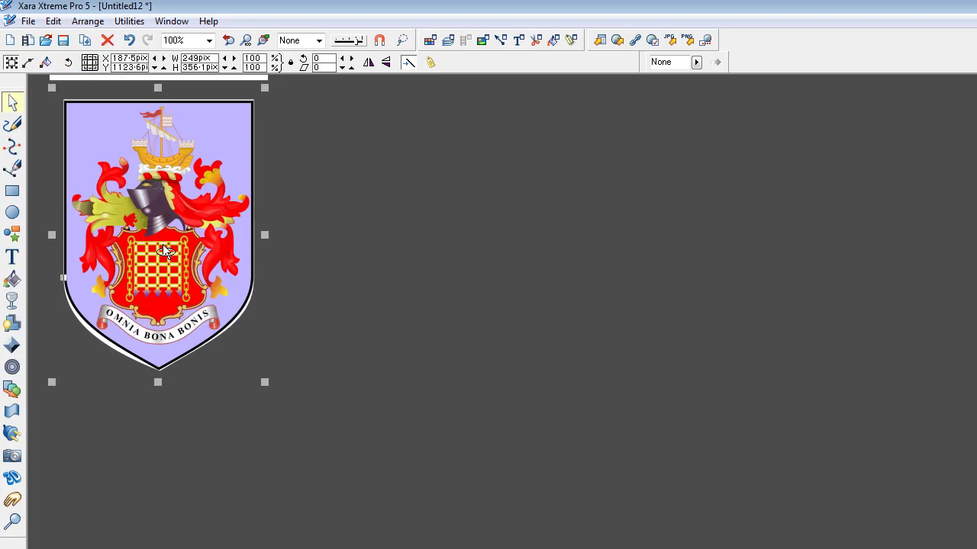
pyautogui.moveTo(170, 248); pyautogui.dragTo(218, 260)
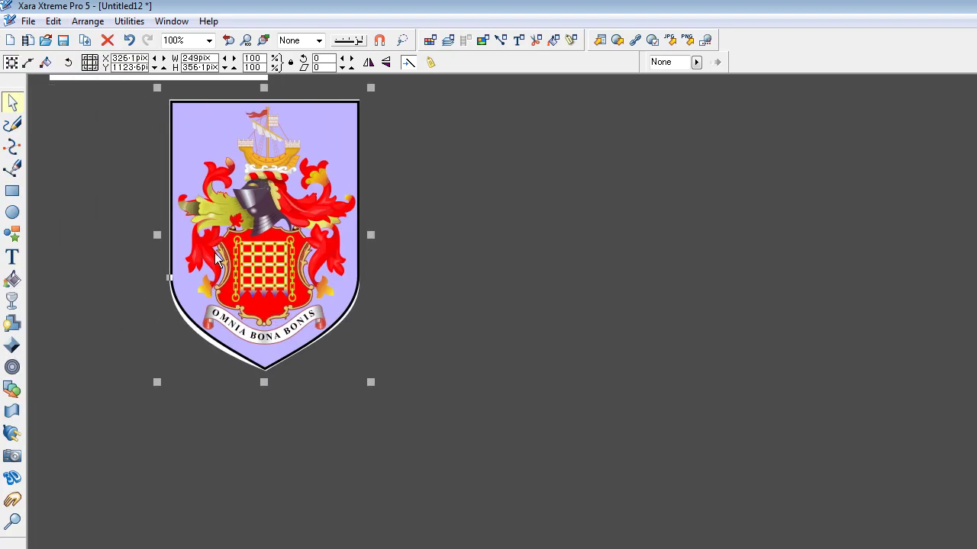
# Nudge the clipped shape's top edge down and its left and right edges inward
pyautogui.click(13, 148)
pyautogui.moveTo(154, 90); pyautogui.dragTo(391, 130)
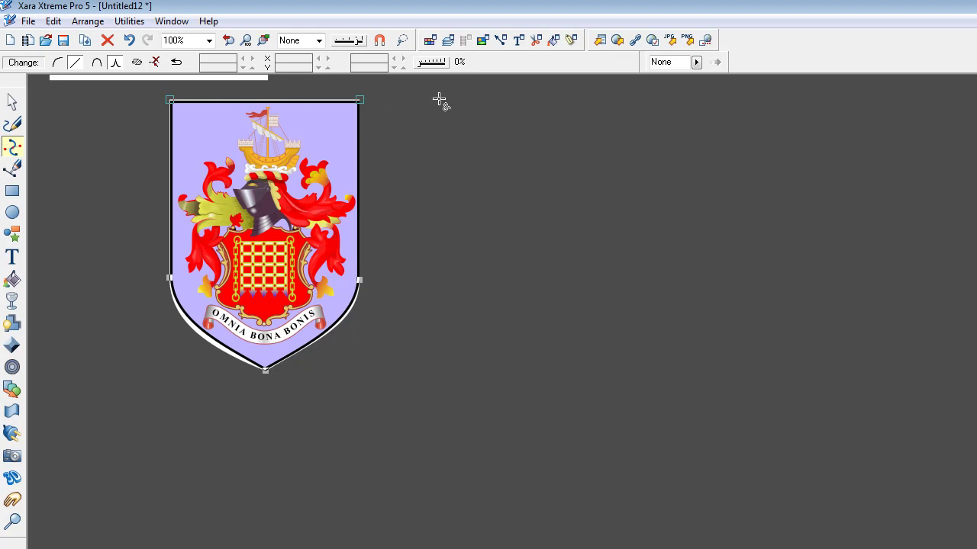
pyautogui.press('Down')
pyautogui.press('Down')
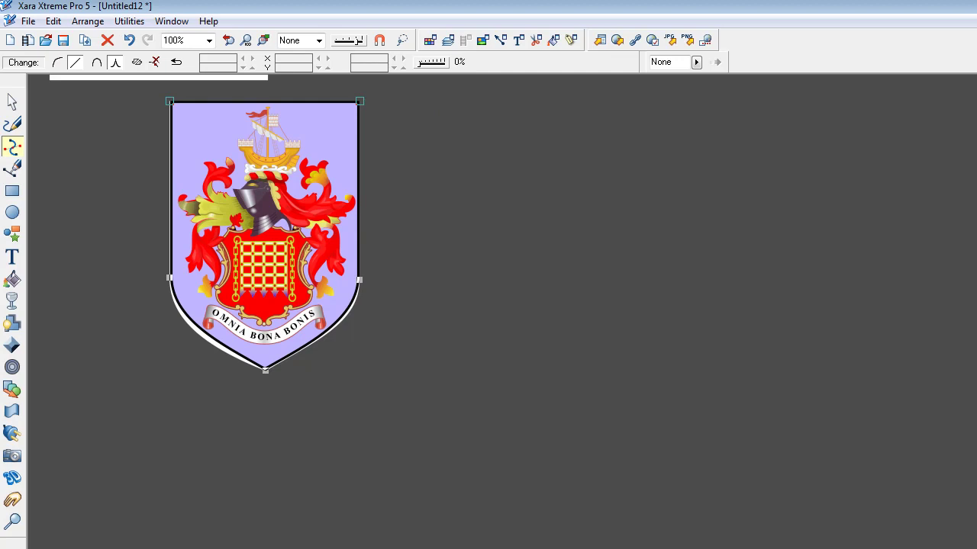
pyautogui.moveTo(147, 91); pyautogui.dragTo(187, 316)
pyautogui.press('Right')
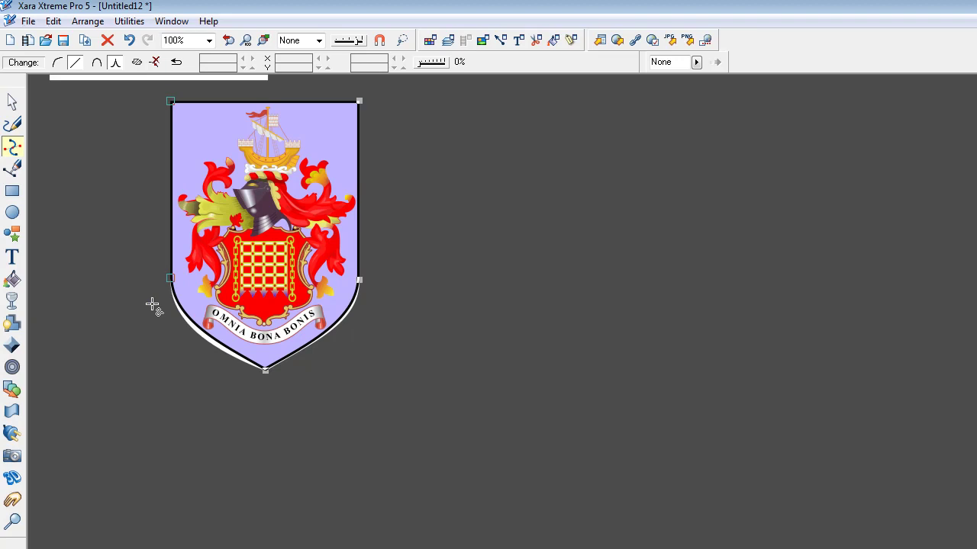
pyautogui.moveTo(400, 92); pyautogui.dragTo(328, 313)
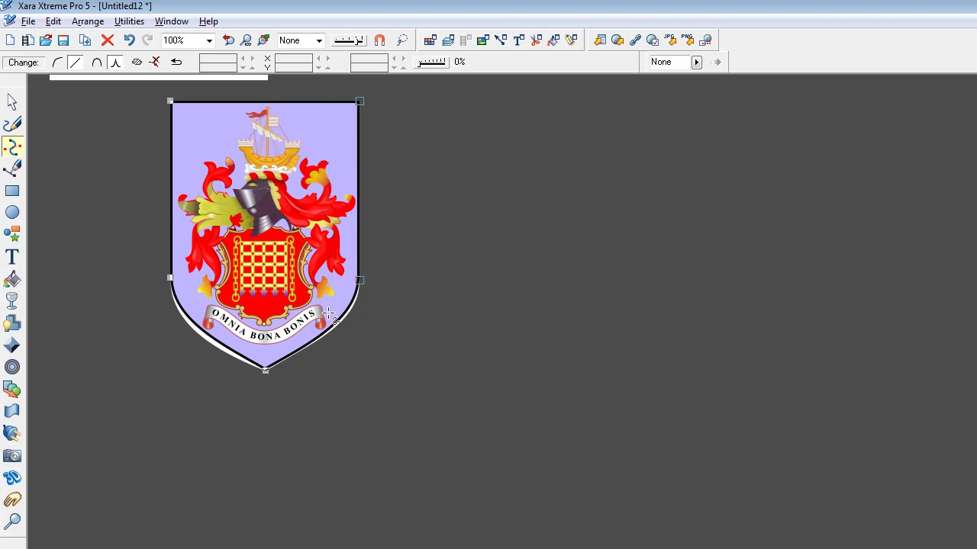
pyautogui.press('Left')
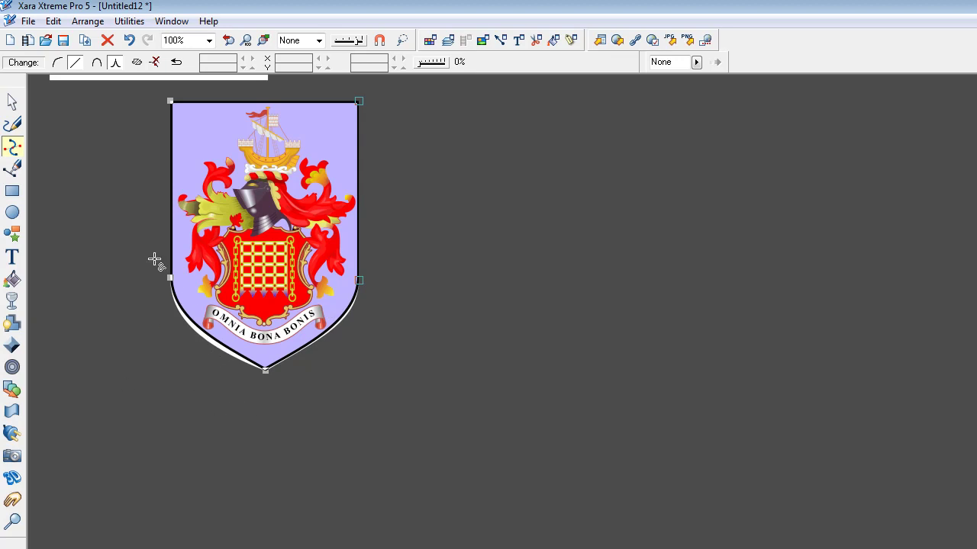
# Raise the lower-left points, reshape the lower-left curve, lift the tip and right-side node
pyautogui.moveTo(164, 265); pyautogui.dragTo(387, 310)
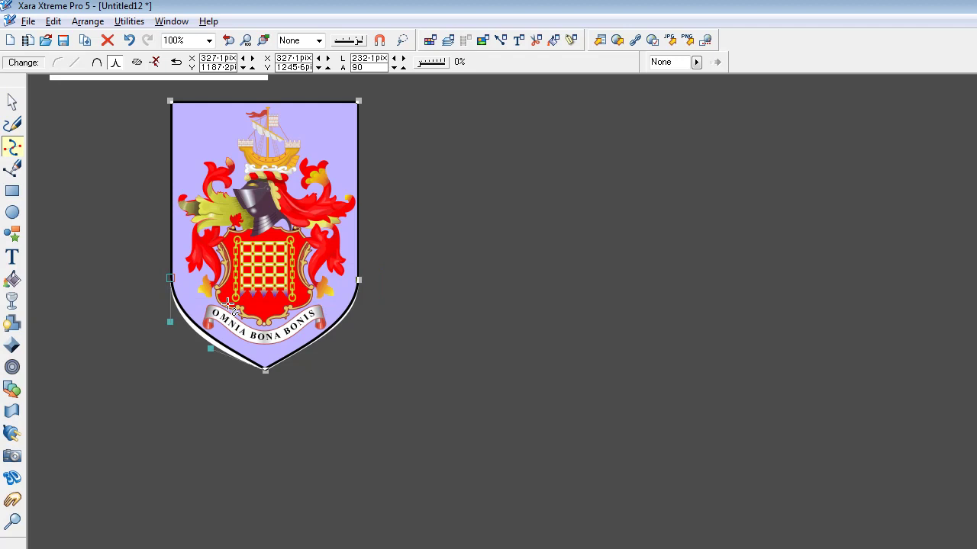
pyautogui.press('Up')
pyautogui.press('Up')
pyautogui.press('Up')
pyautogui.press('Up')
pyautogui.press('Up')
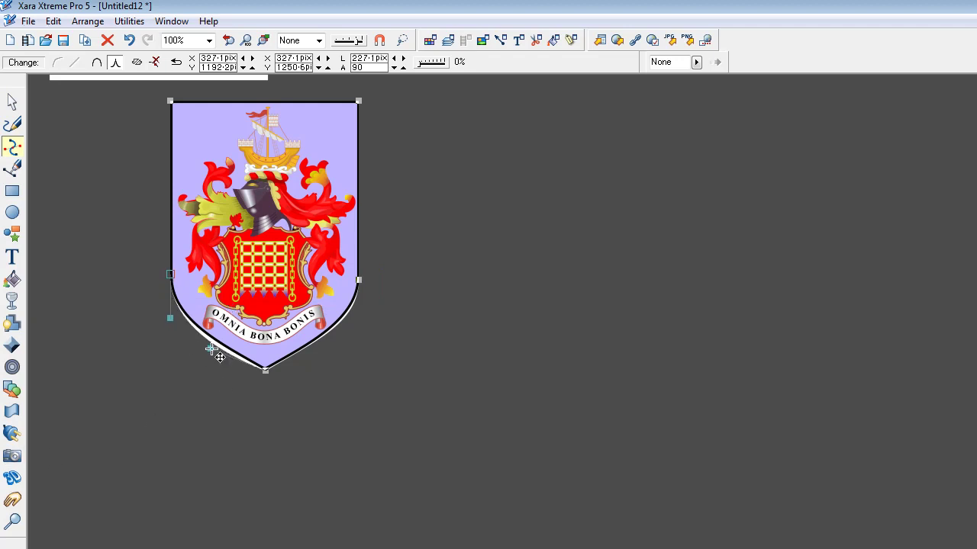
pyautogui.moveTo(211, 350); pyautogui.dragTo(215, 344)
pyautogui.click(265, 370)
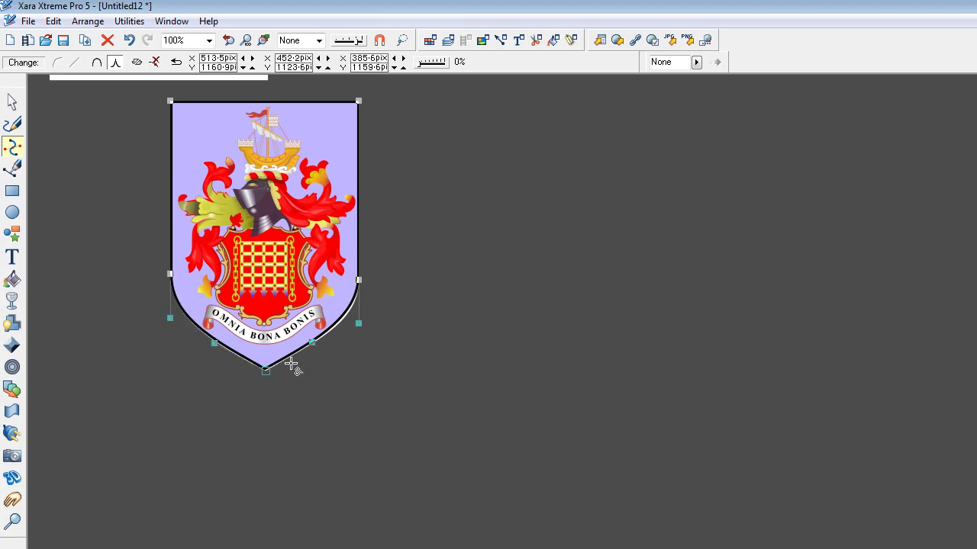
pyautogui.moveTo(267, 371); pyautogui.dragTo(267, 370)
pyautogui.moveTo(397, 269); pyautogui.dragTo(313, 291)
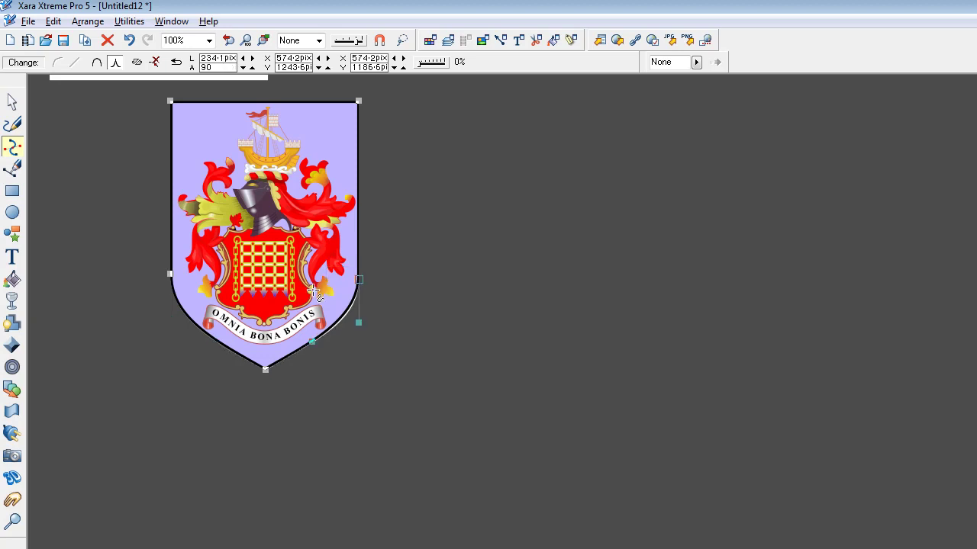
pyautogui.press('Up')
pyautogui.click(11, 101)
pyautogui.click(94, 134)
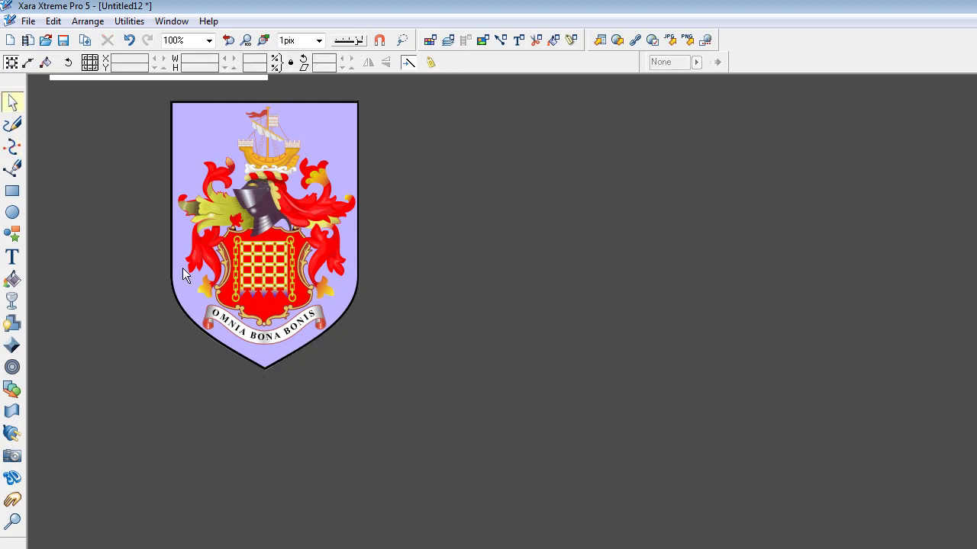
# Feather the shield crest's edge to 2pix
pyautogui.click(217, 265)
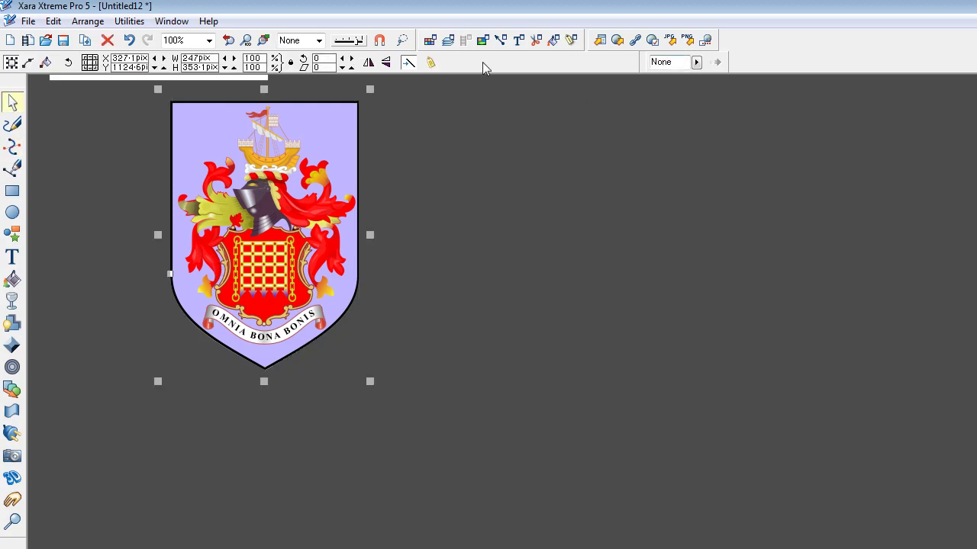
pyautogui.click(696, 62)
pyautogui.moveTo(695, 76); pyautogui.dragTo(702, 79)
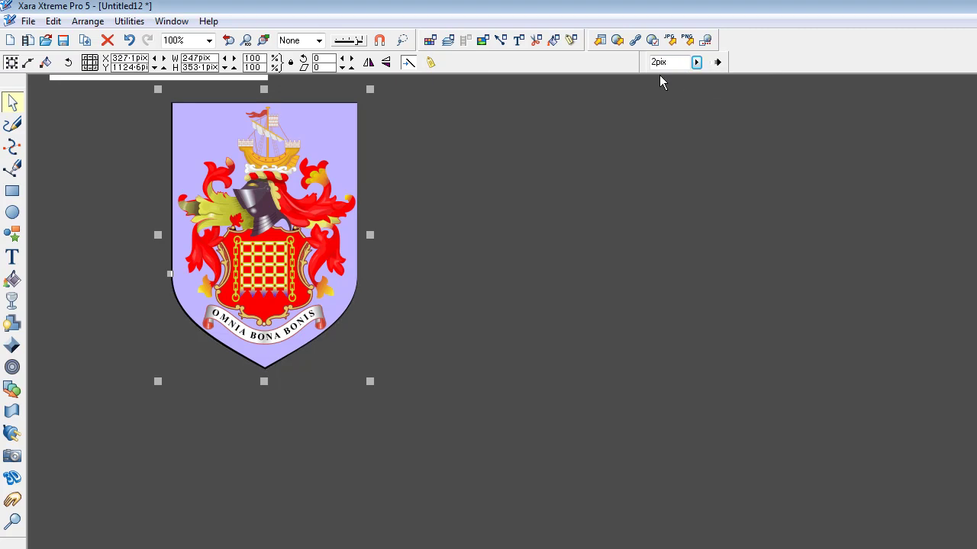
pyautogui.click(93, 124)
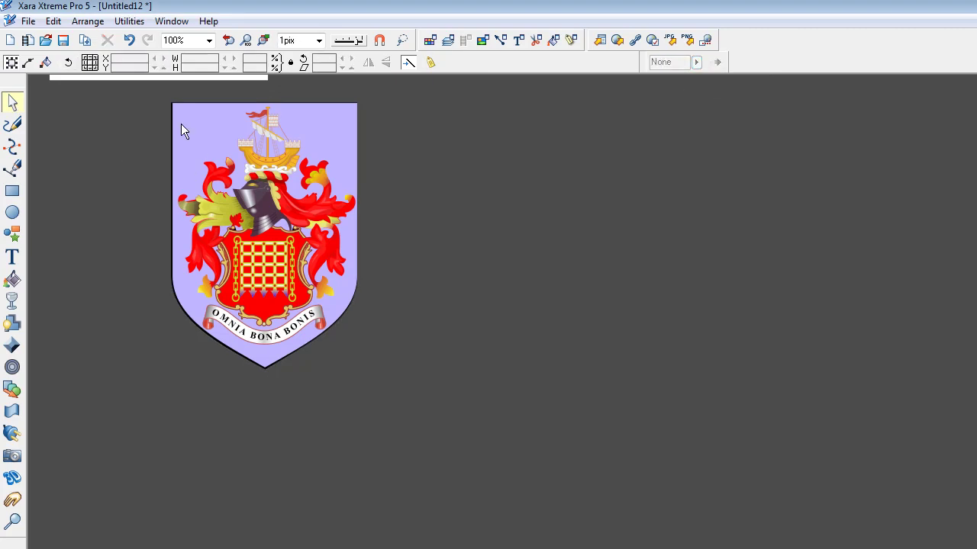
# Nudge the shield's top points up and its right-side points outward
pyautogui.click(17, 149)
pyautogui.click(206, 148)
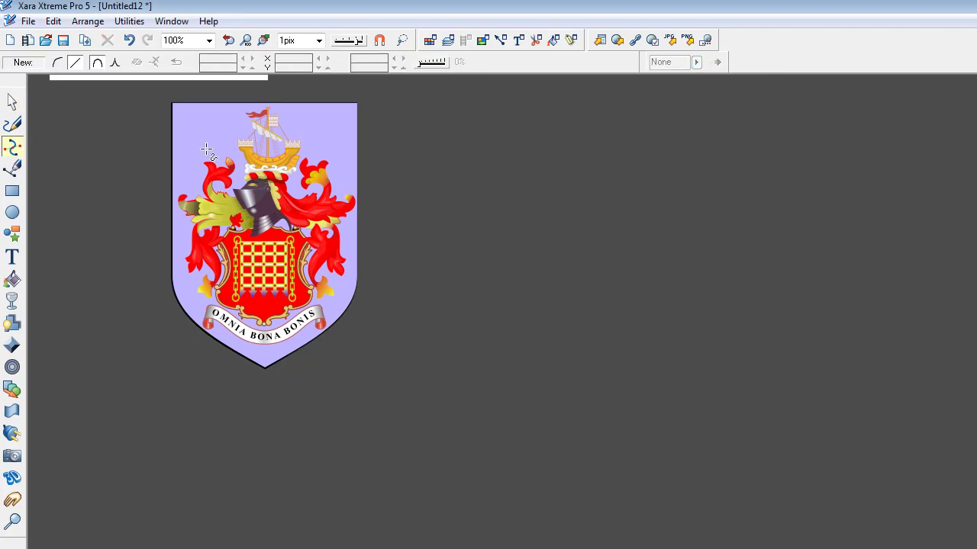
pyautogui.click(129, 40)
pyautogui.click(13, 102)
pyautogui.click(184, 129)
pyautogui.click(13, 148)
pyautogui.moveTo(158, 93); pyautogui.dragTo(460, 138)
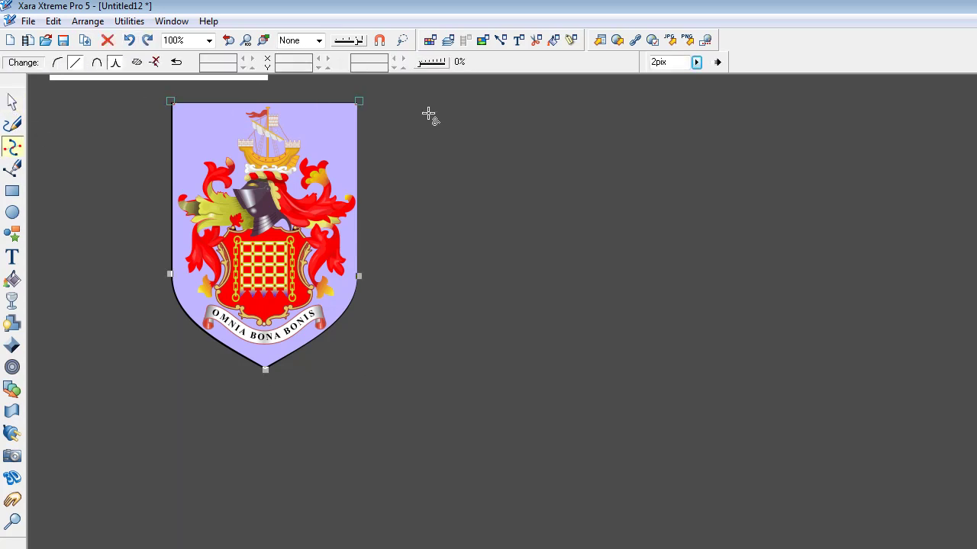
pyautogui.press('Up')
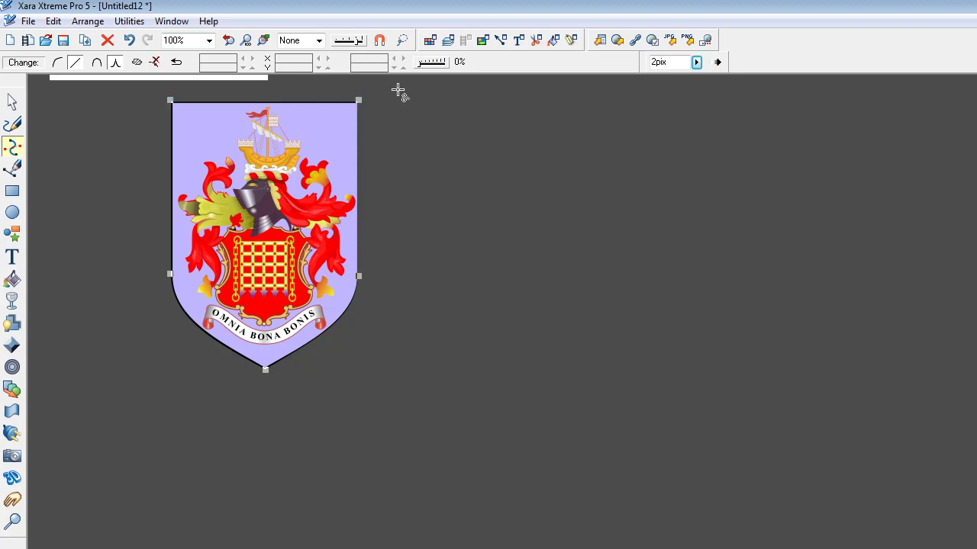
pyautogui.moveTo(401, 90); pyautogui.dragTo(322, 264)
pyautogui.press('Right')
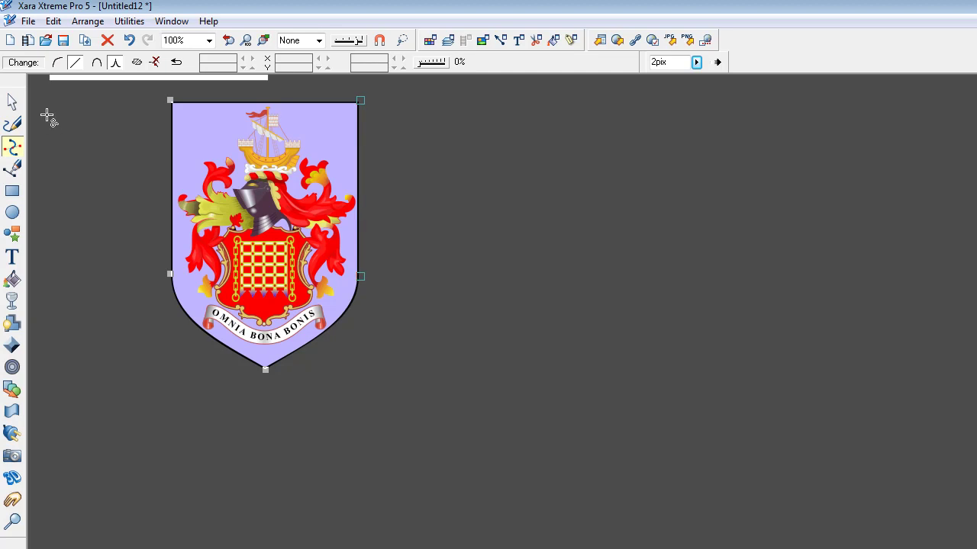
# Move the feathered shield crest to its new spot and drag the white top object down
pyautogui.click(13, 101)
pyautogui.moveTo(239, 206); pyautogui.dragTo(107, 271)
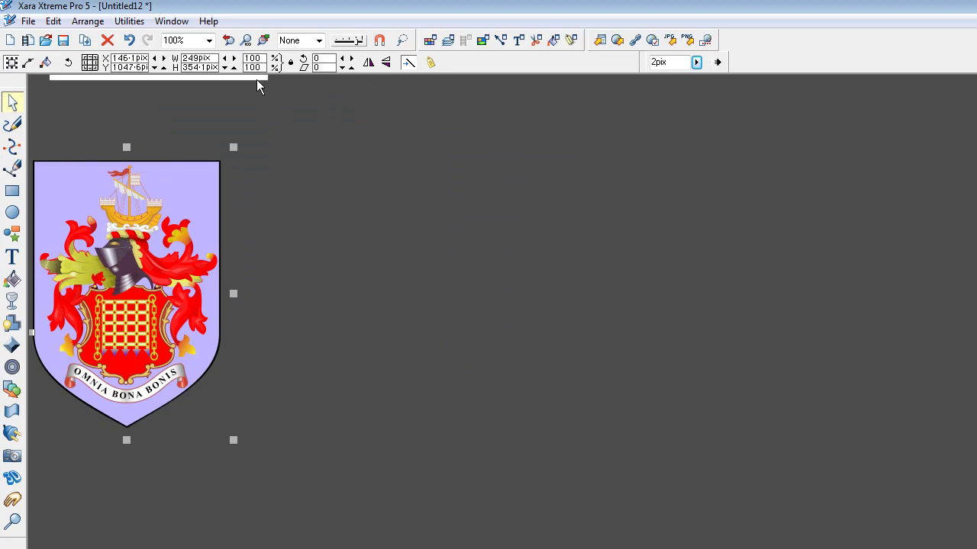
pyautogui.moveTo(257, 79); pyautogui.dragTo(268, 96)
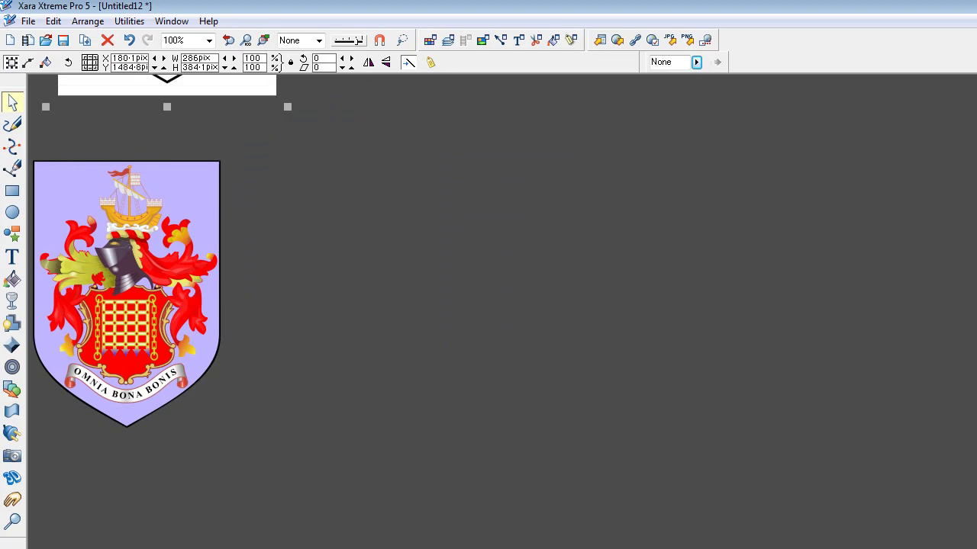